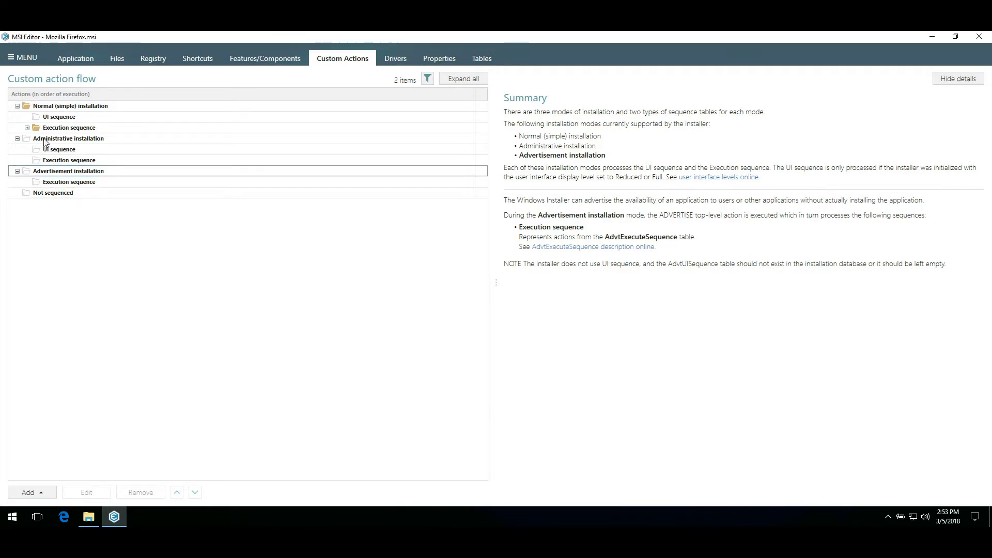
Step: Select PACE_SetCommand in the normal installation's execution sequence and stop hiding standard actions in the custom action flow
{"action": "left_click", "coordinate": [27, 128]}
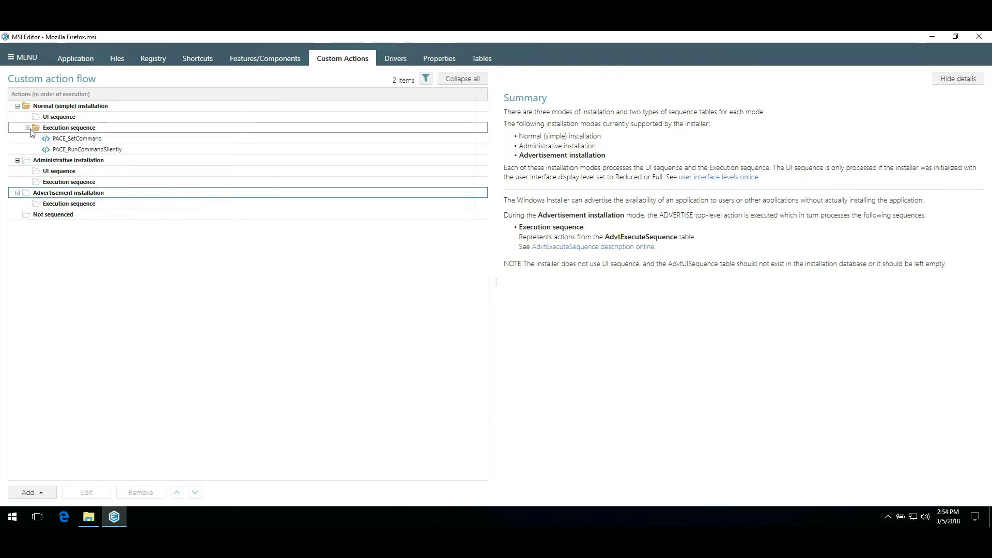
{"action": "left_click", "coordinate": [53, 141]}
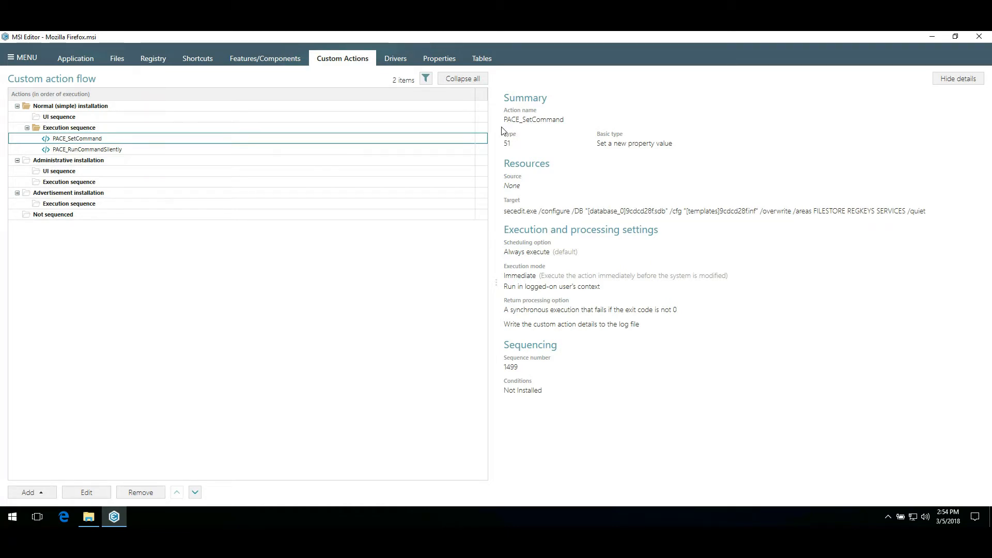
{"action": "left_click", "coordinate": [428, 81]}
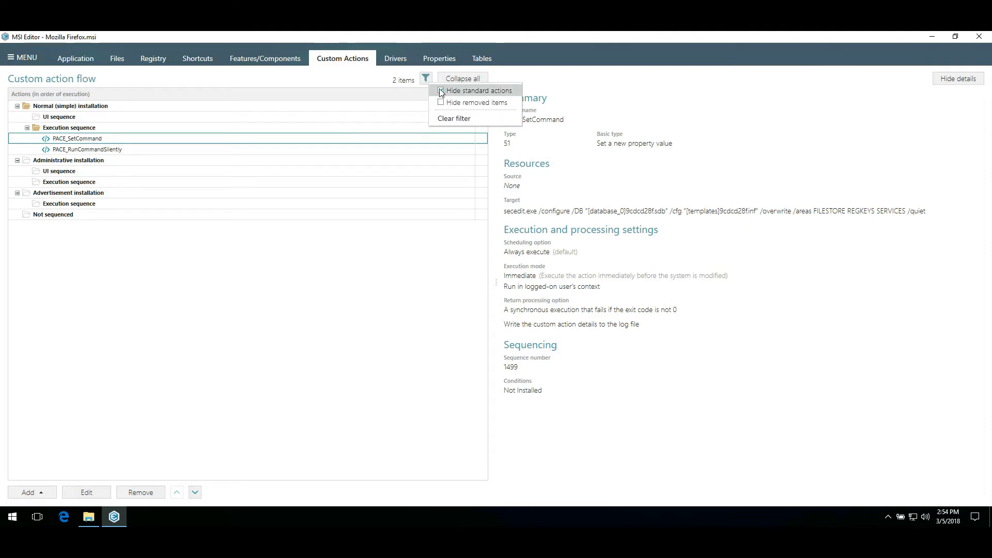
{"action": "left_click", "coordinate": [441, 91]}
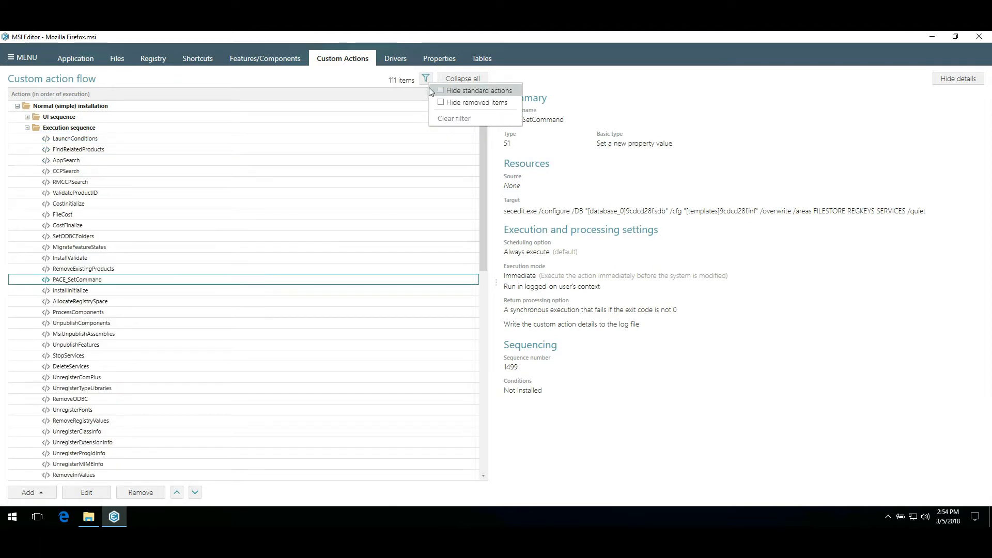
{"action": "left_click", "coordinate": [375, 81]}
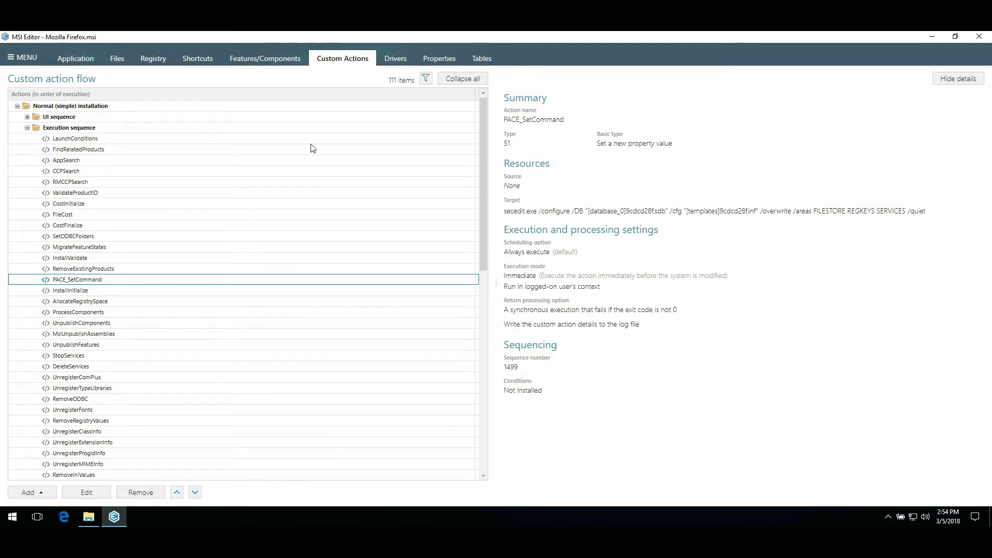
Step: Start adding a custom action with the basic type "Run a VBScript" and continue to its resources
{"action": "left_click", "coordinate": [28, 493]}
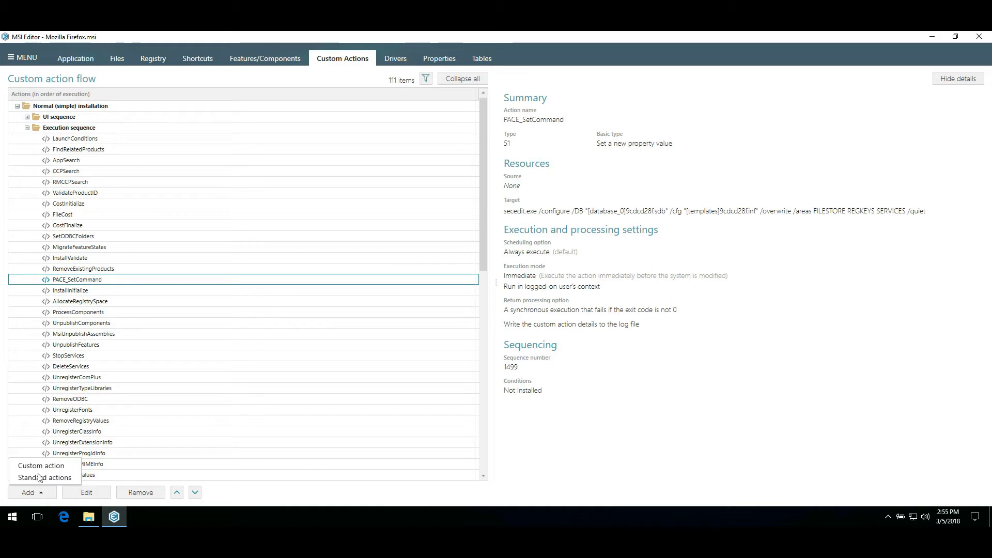
{"action": "left_click", "coordinate": [40, 471]}
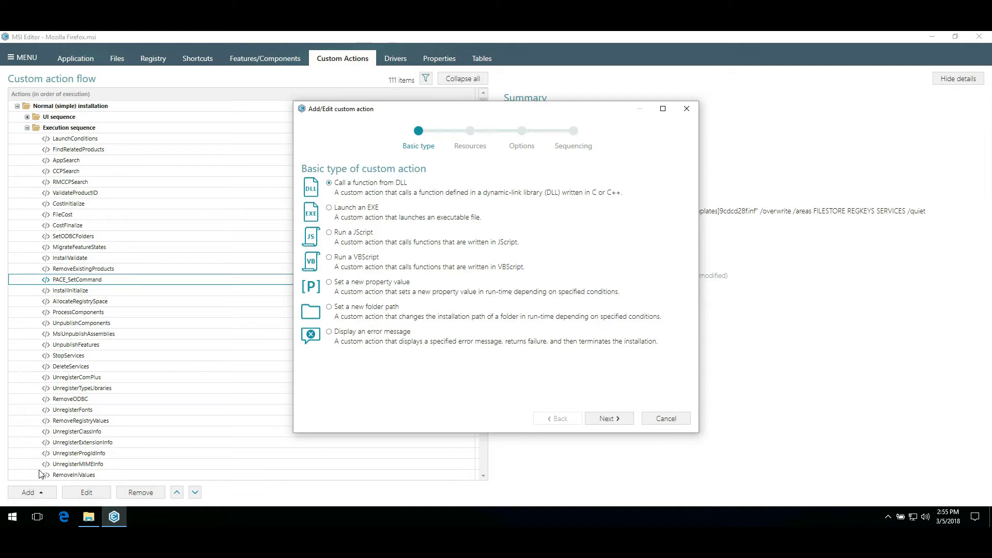
{"action": "left_click", "coordinate": [329, 257]}
{"action": "left_click", "coordinate": [604, 420]}
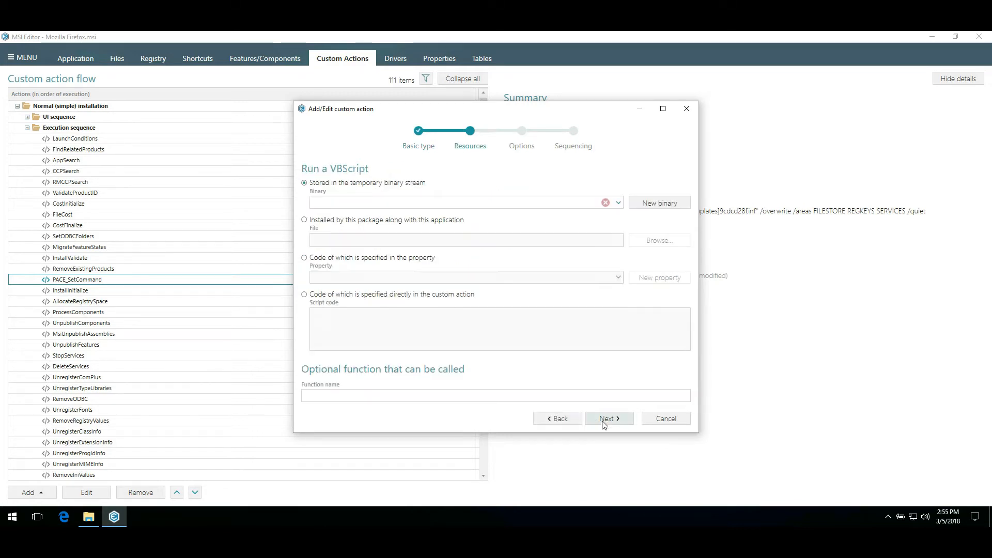
Step: Examine the script source options for a stored binary and a package-installed file, including the Mozilla Firefox folders and the VBS file filter
{"action": "left_click", "coordinate": [598, 204]}
{"action": "left_click", "coordinate": [595, 207]}
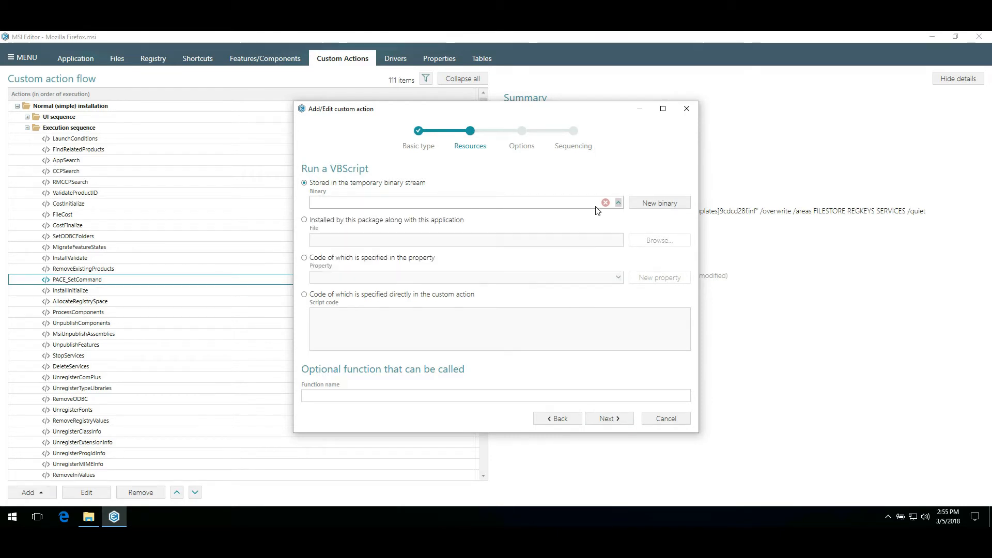
{"action": "left_click", "coordinate": [469, 222]}
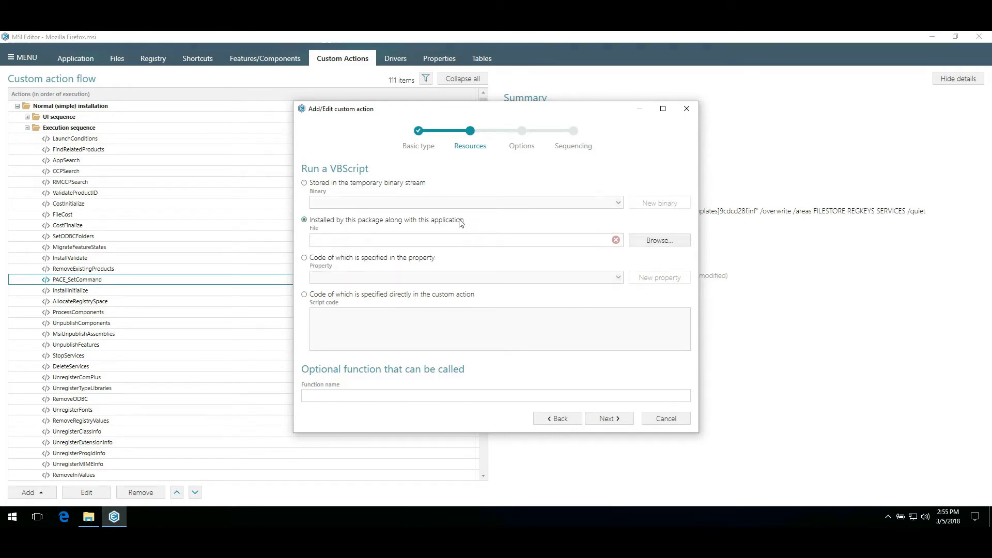
{"action": "left_click", "coordinate": [652, 240]}
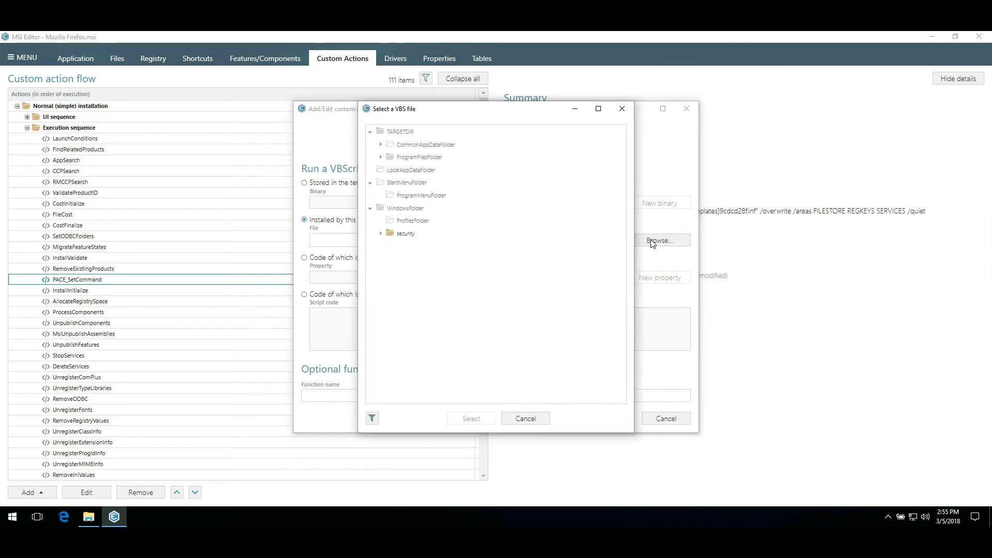
{"action": "left_click", "coordinate": [381, 157]}
{"action": "left_click", "coordinate": [390, 170]}
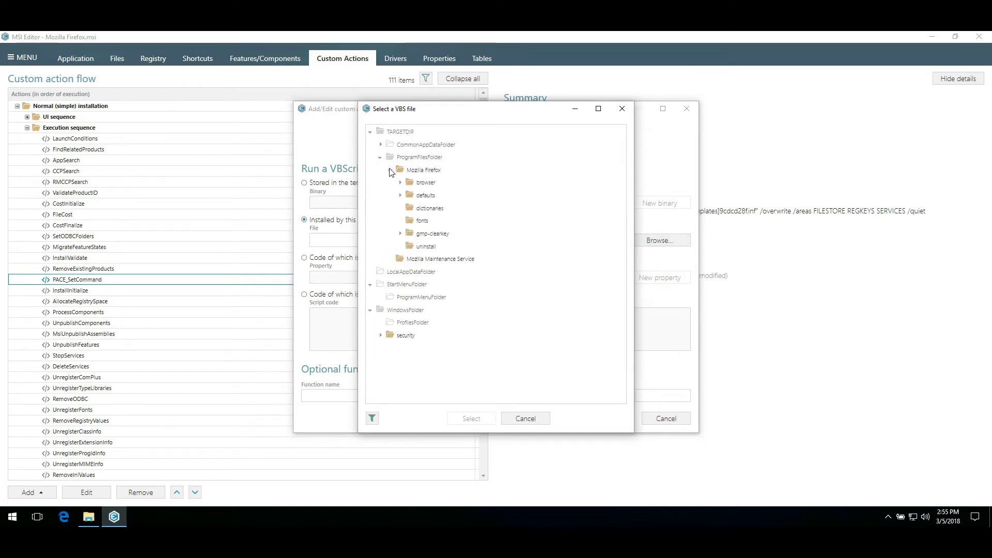
{"action": "left_click", "coordinate": [372, 418]}
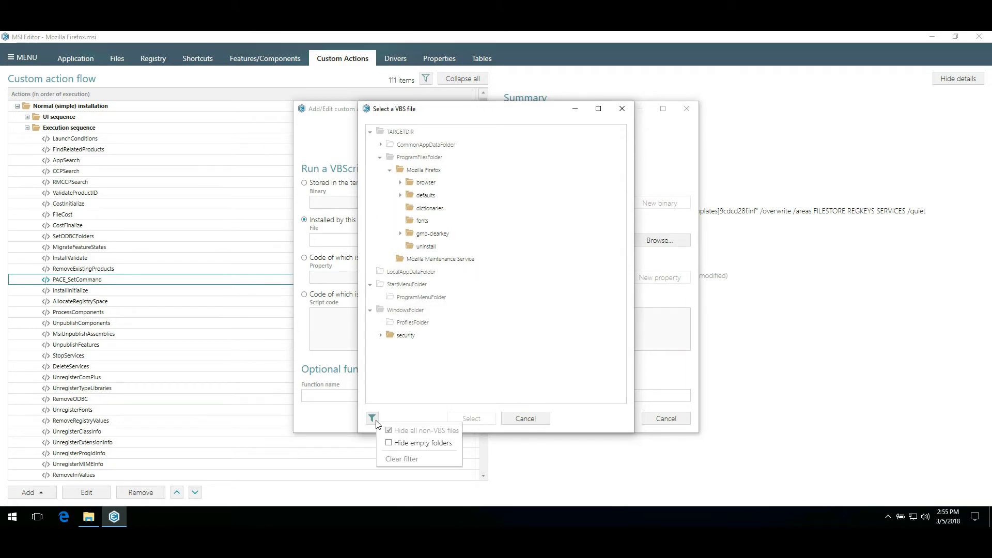
{"action": "left_click", "coordinate": [510, 419]}
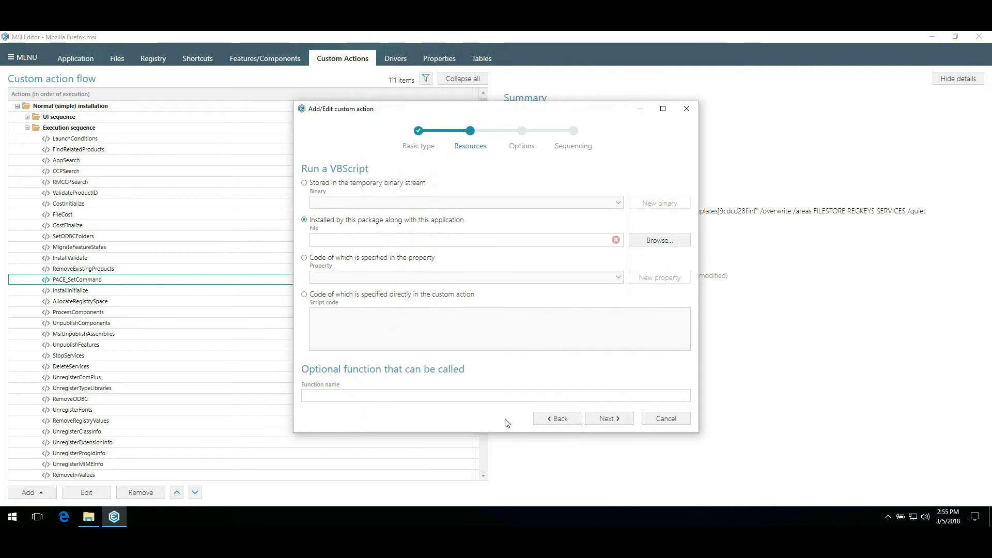
Step: View the properties available as a source for the VBScript code
{"action": "left_click", "coordinate": [393, 258]}
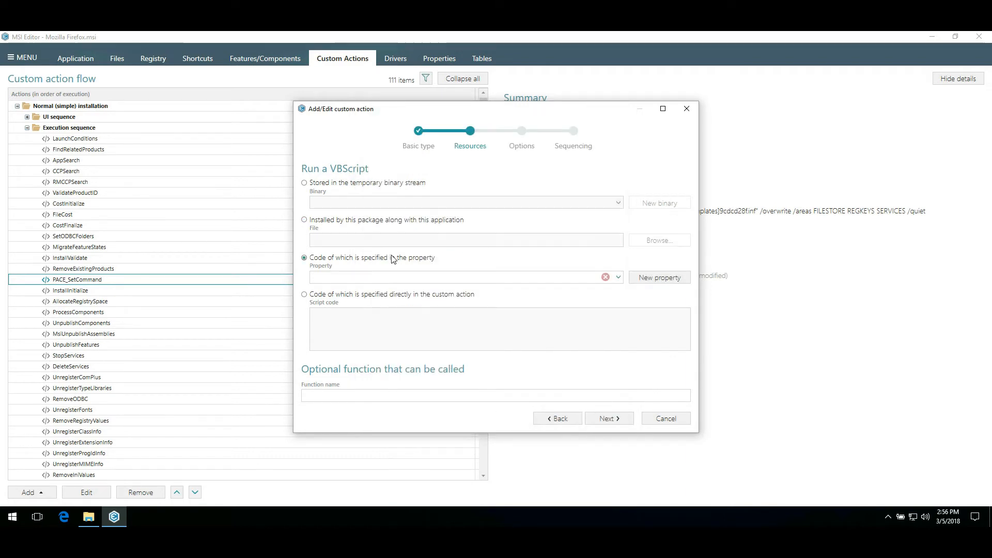
{"action": "left_click", "coordinate": [402, 277]}
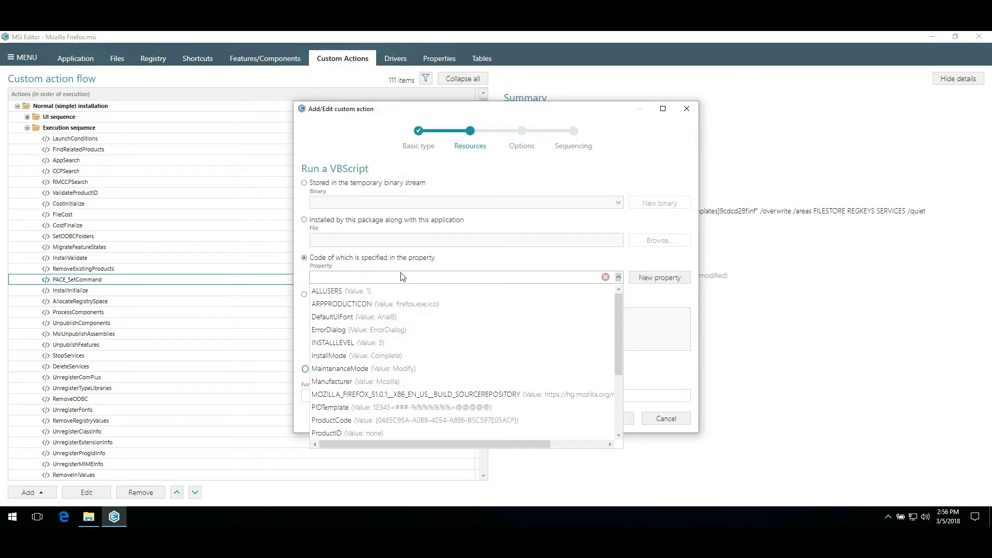
{"action": "left_click", "coordinate": [402, 276]}
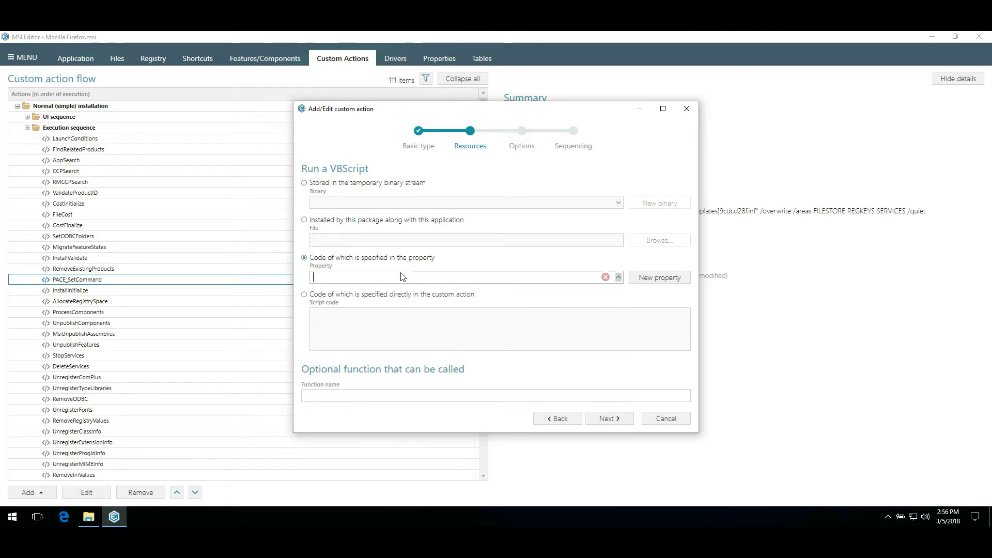
Step: Set the script code to be specified directly in the custom action, and copy the entire contents of KillProcess.vbs from the MozillaFirefox folder
{"action": "left_click", "coordinate": [393, 295]}
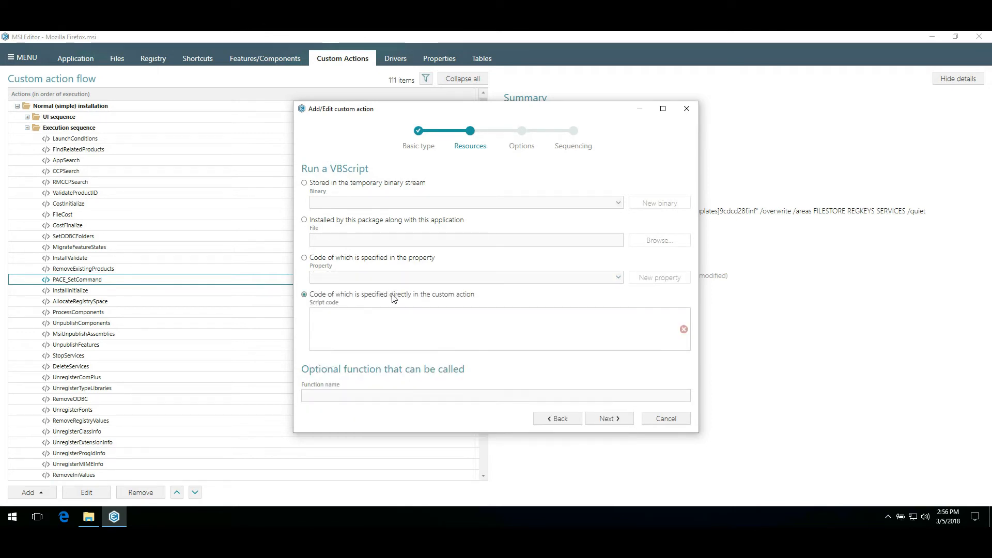
{"action": "left_click", "coordinate": [87, 518]}
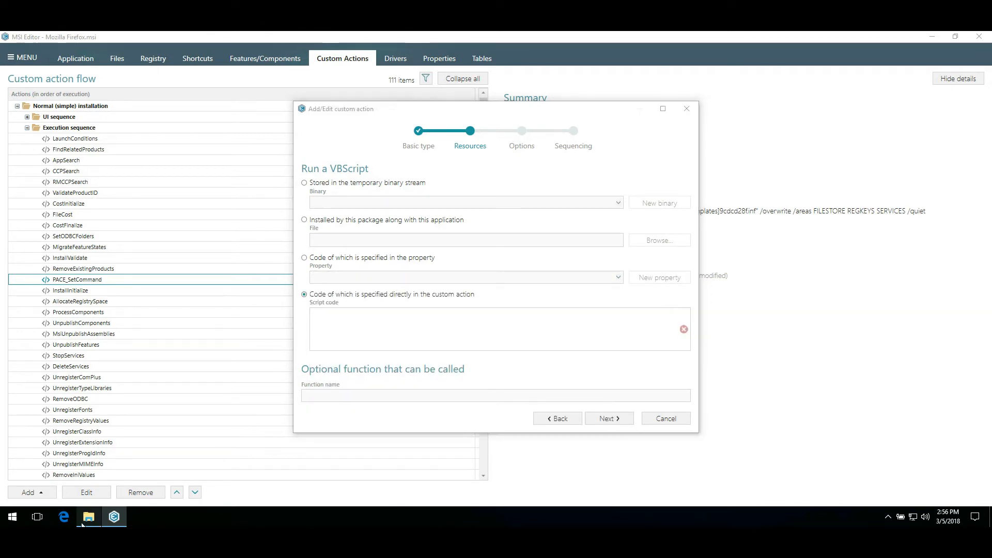
{"action": "right_click", "coordinate": [324, 233]}
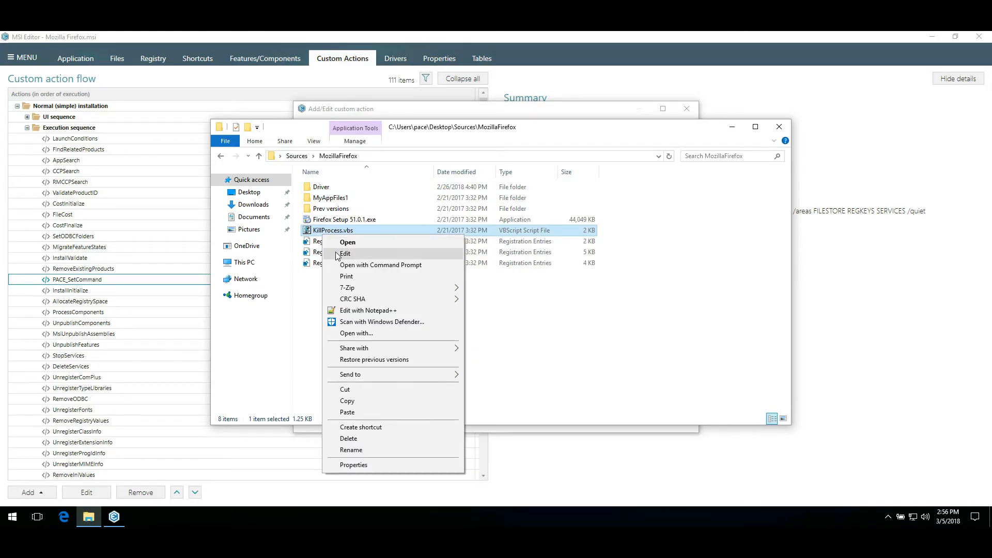
{"action": "left_click", "coordinate": [341, 254]}
{"action": "key", "text": "ctrl+a"}
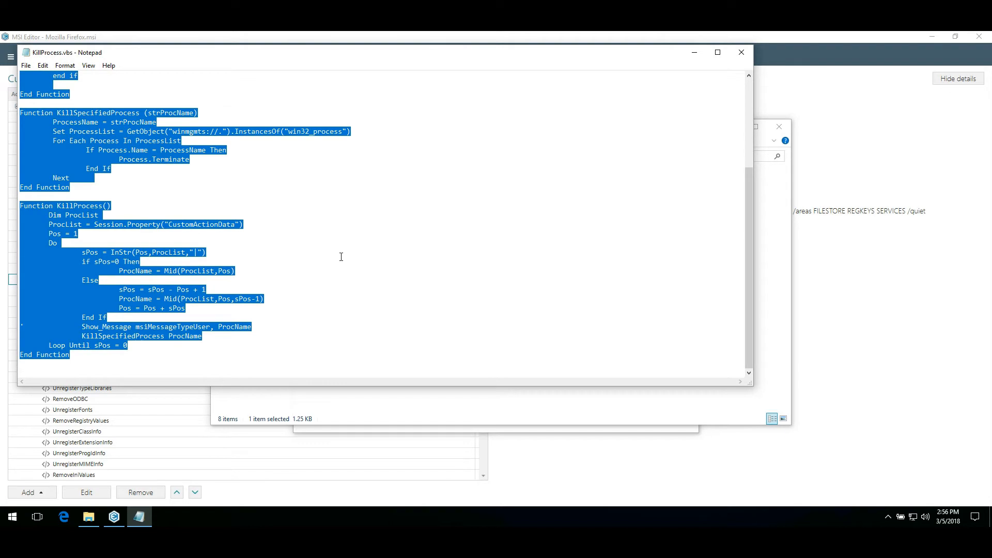
{"action": "right_click", "coordinate": [341, 257]}
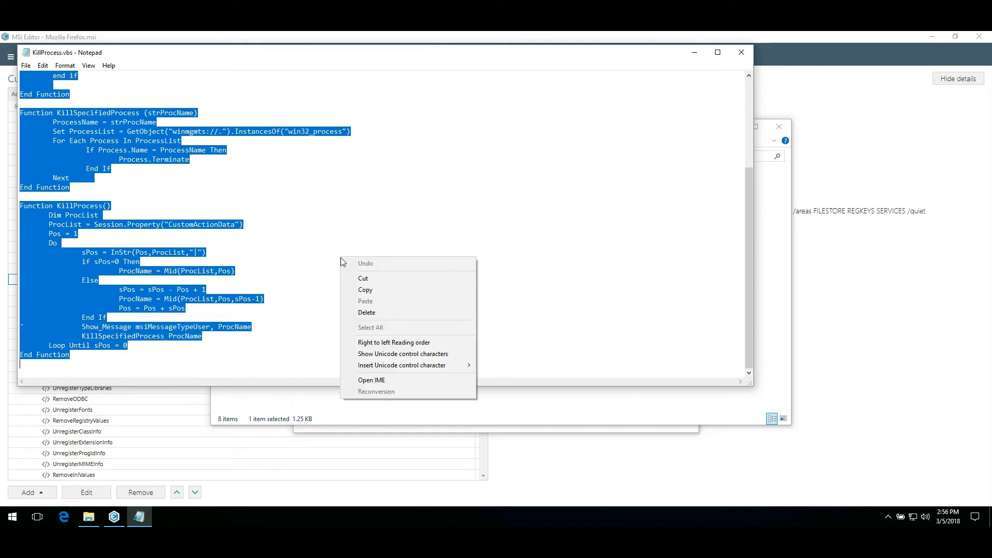
{"action": "left_click", "coordinate": [360, 288]}
Step: Return to MSI Editor, paste the copied script into the custom action's script code, and continue to its options
{"action": "left_click", "coordinate": [561, 480]}
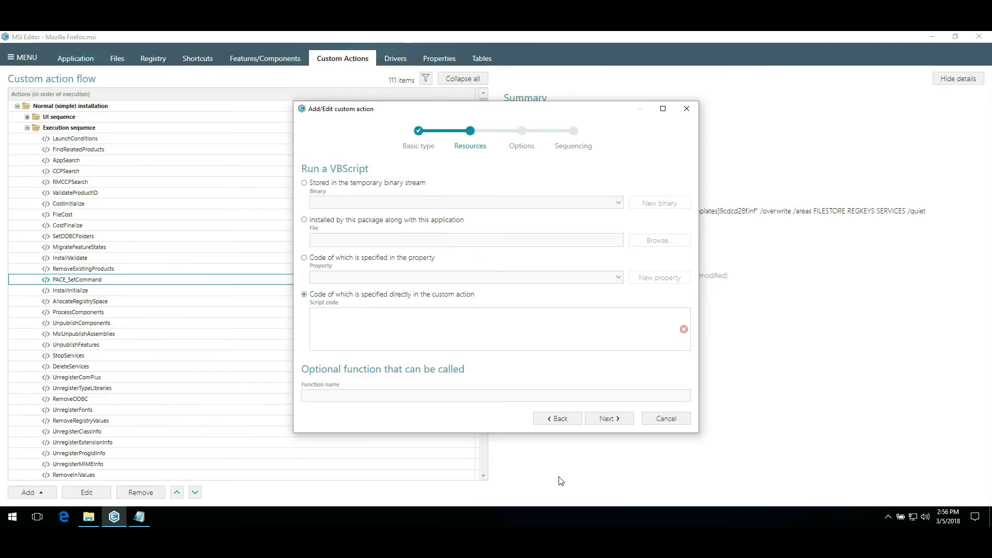
{"action": "right_click", "coordinate": [473, 342]}
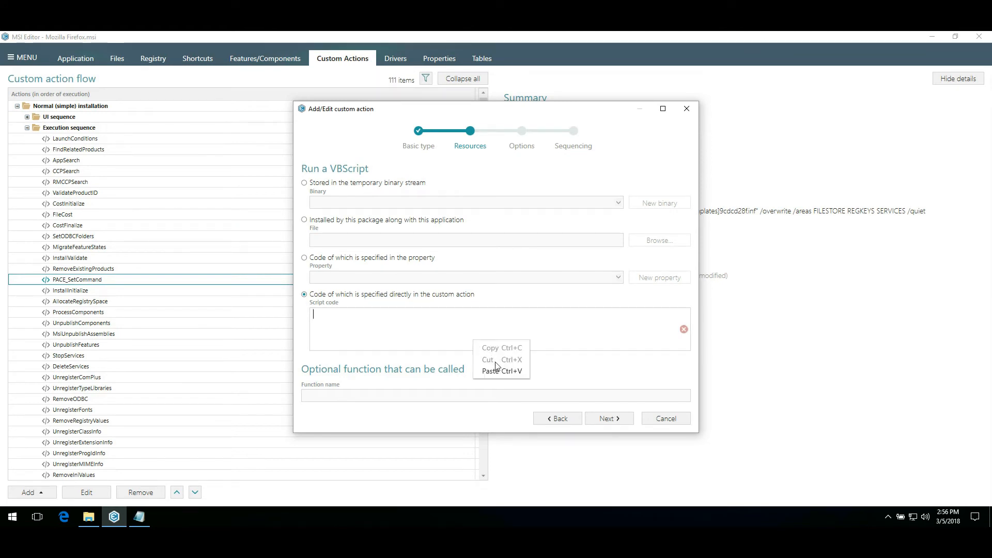
{"action": "left_click", "coordinate": [509, 374]}
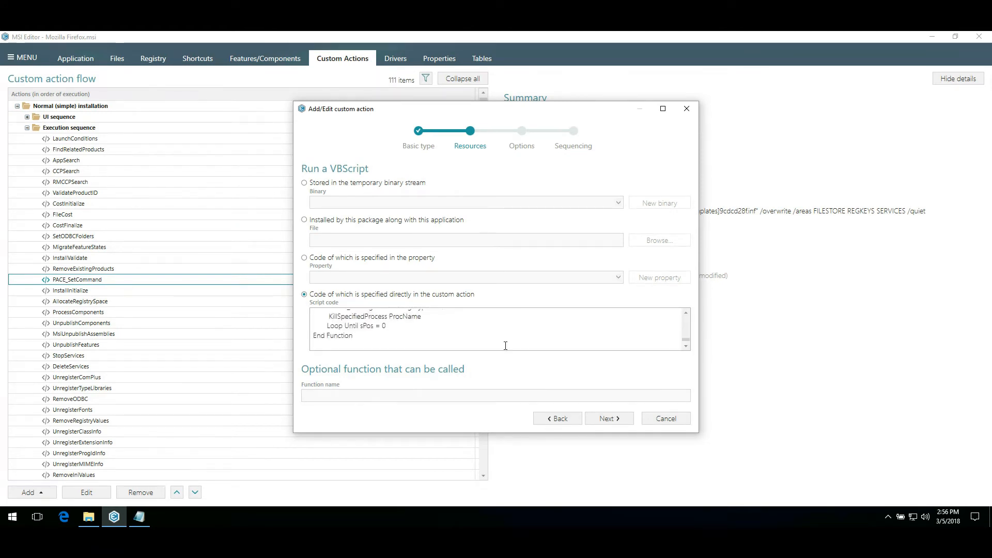
{"action": "scroll", "coordinate": [505, 346], "scroll_direction": "up", "scroll_amount": 5}
{"action": "scroll", "coordinate": [505, 346], "scroll_direction": "up", "scroll_amount": 5}
{"action": "scroll", "coordinate": [505, 345], "scroll_direction": "up", "scroll_amount": 5}
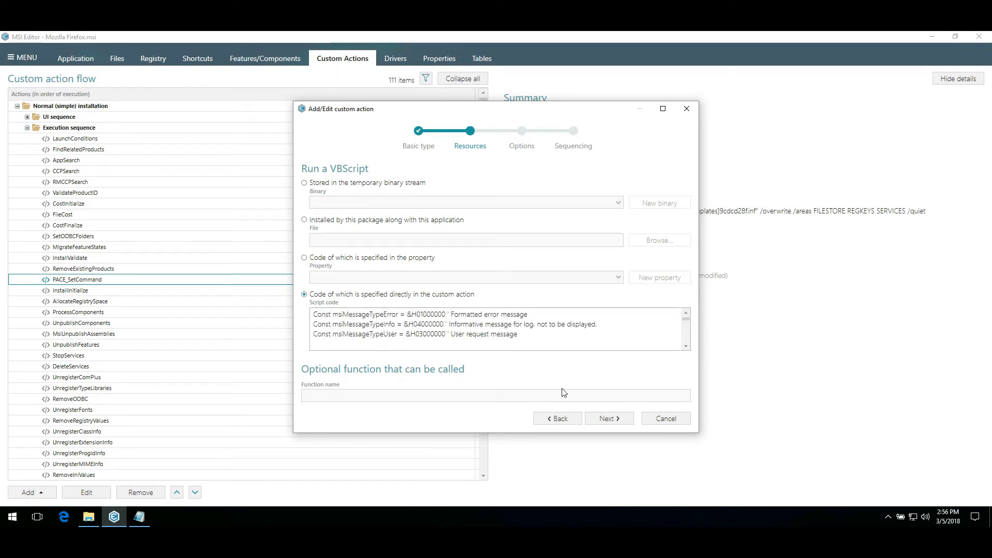
{"action": "left_click", "coordinate": [603, 419]}
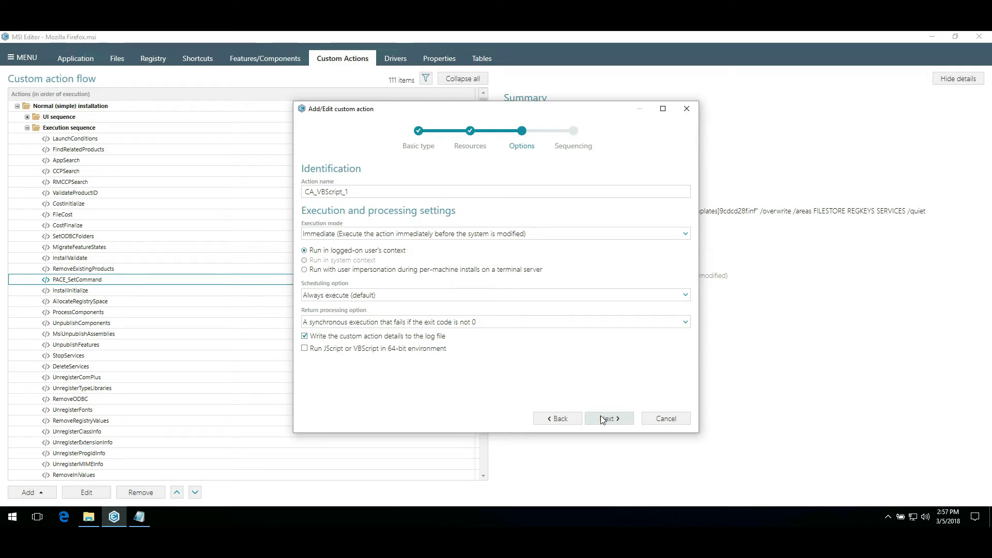
Step: Set the execution mode to Deferred and run in system context, keep the synchronous return option, and continue to sequencing
{"action": "left_click", "coordinate": [506, 238]}
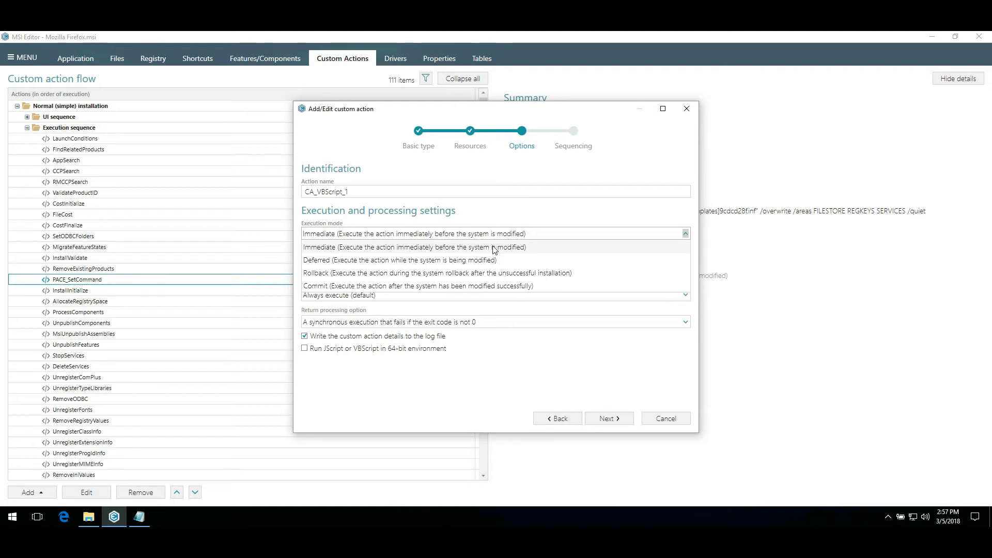
{"action": "left_click", "coordinate": [481, 260]}
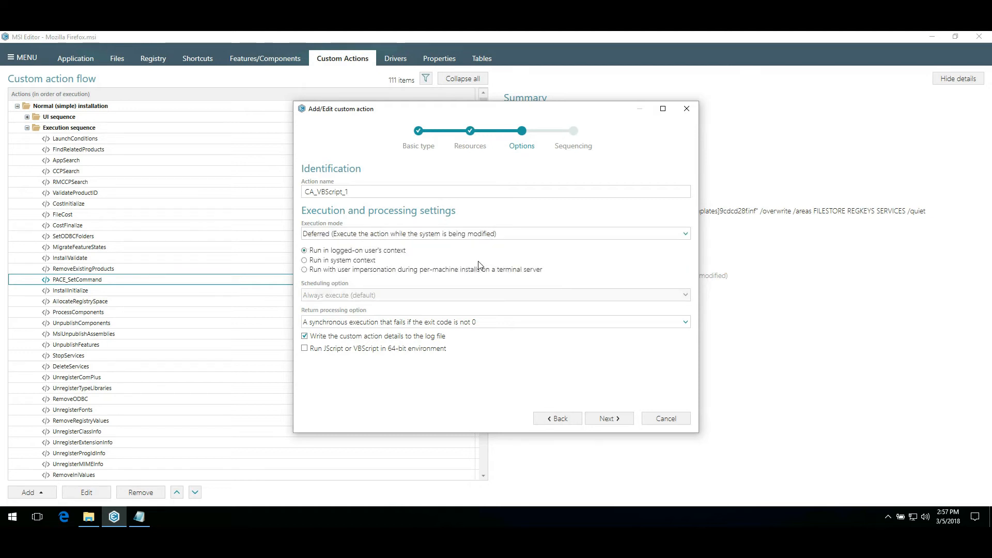
{"action": "left_click", "coordinate": [370, 262]}
{"action": "left_click", "coordinate": [499, 323]}
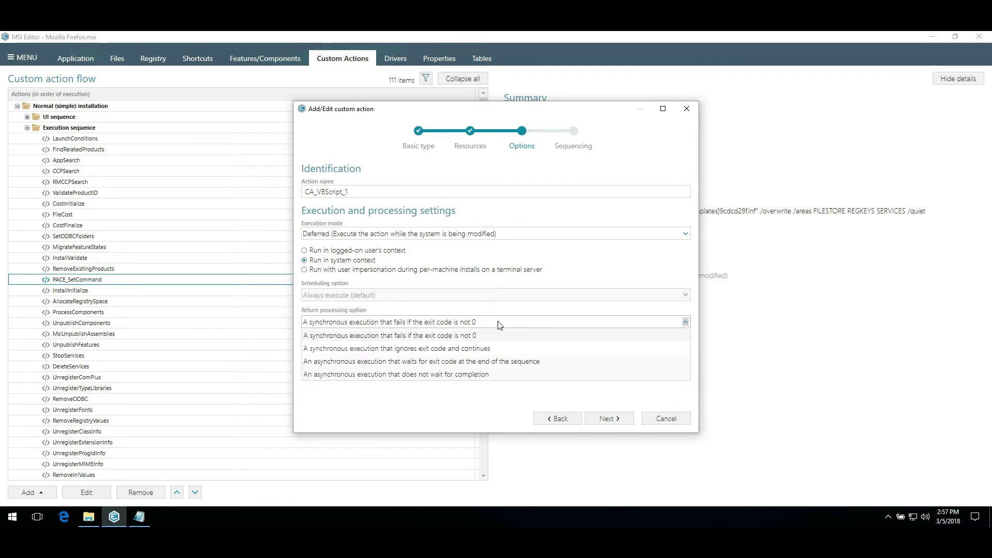
{"action": "left_click", "coordinate": [499, 324]}
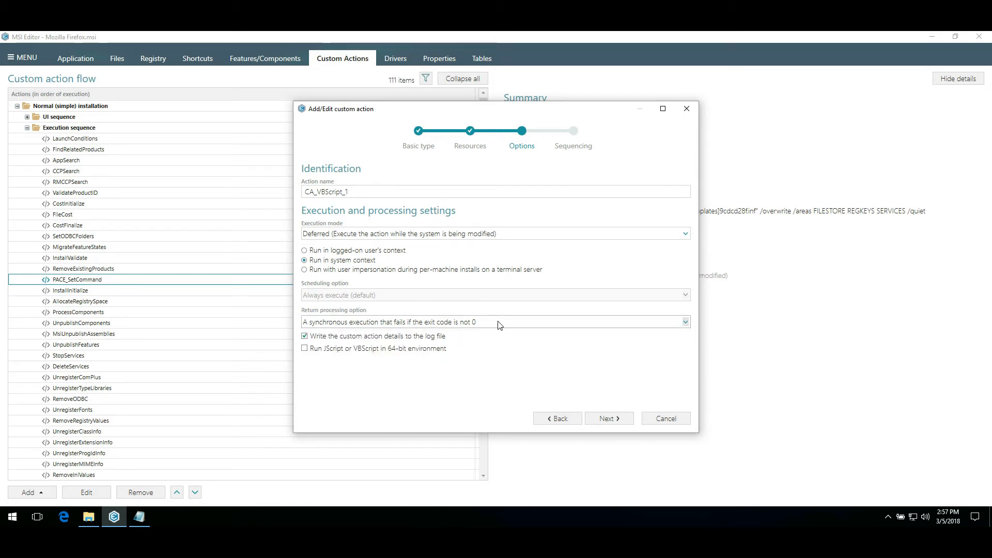
{"action": "left_click", "coordinate": [599, 410]}
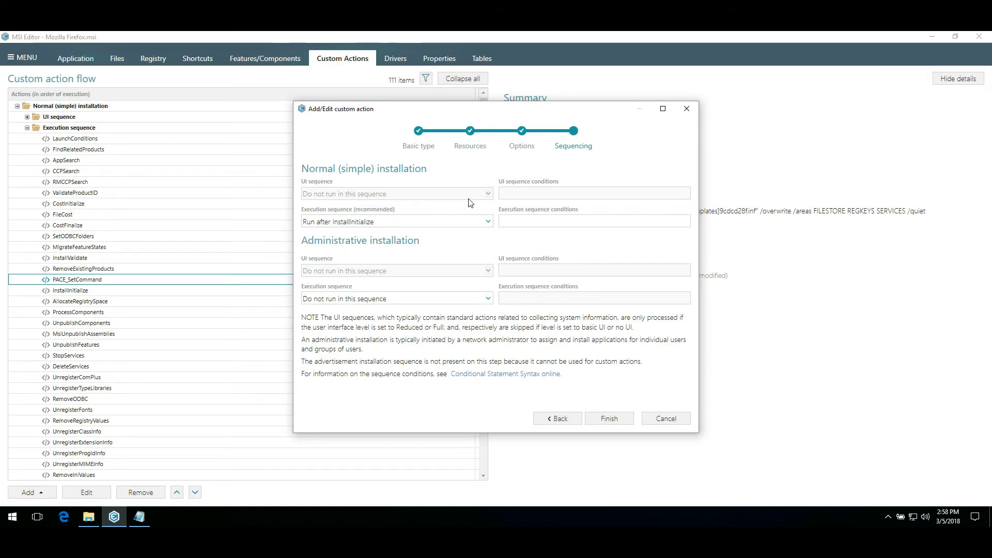
Step: Review the available execution sequence positions for the normal installation, keeping Run after InstallInitialize
{"action": "left_click", "coordinate": [482, 222]}
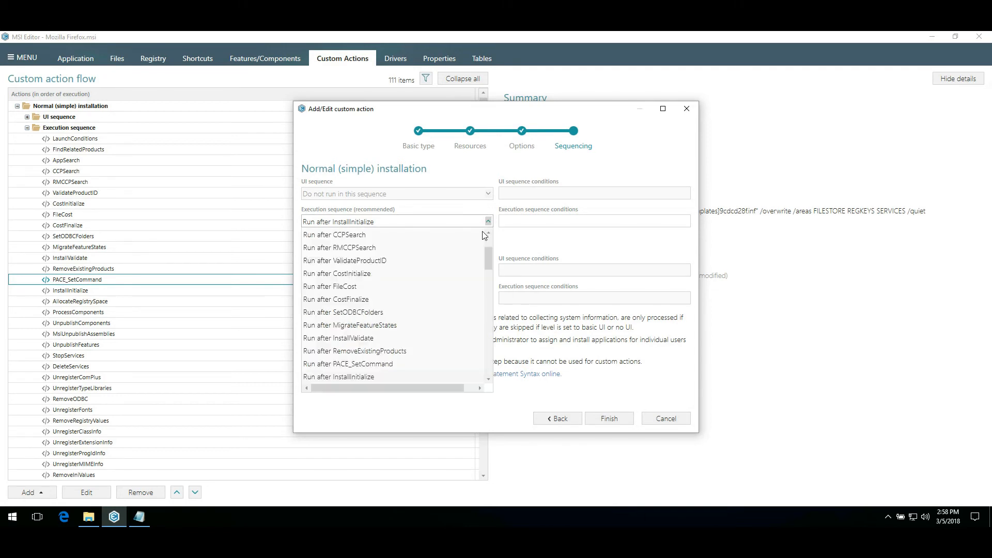
{"action": "left_click_drag", "start_coordinate": [488, 250], "coordinate": [488, 370]}
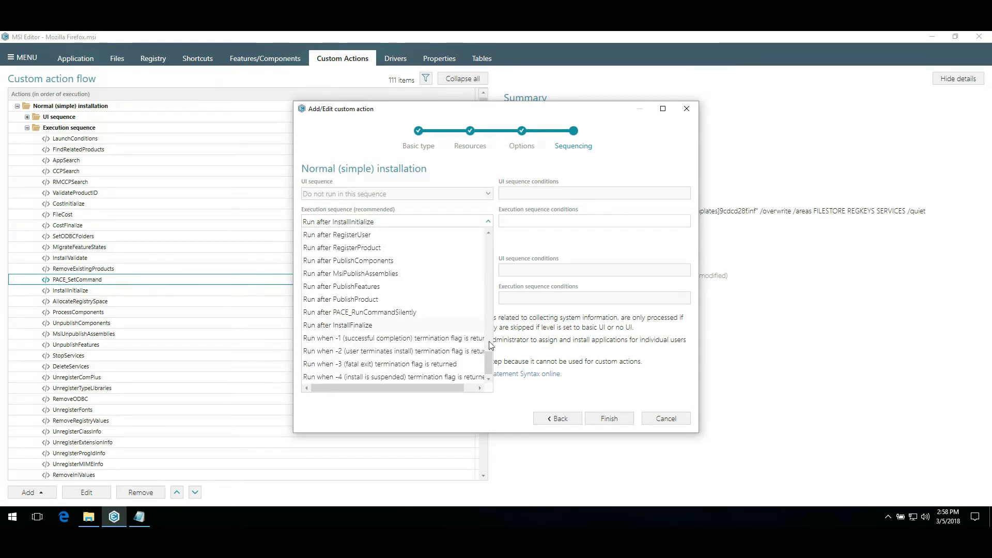
{"action": "left_click_drag", "start_coordinate": [490, 303], "coordinate": [489, 236]}
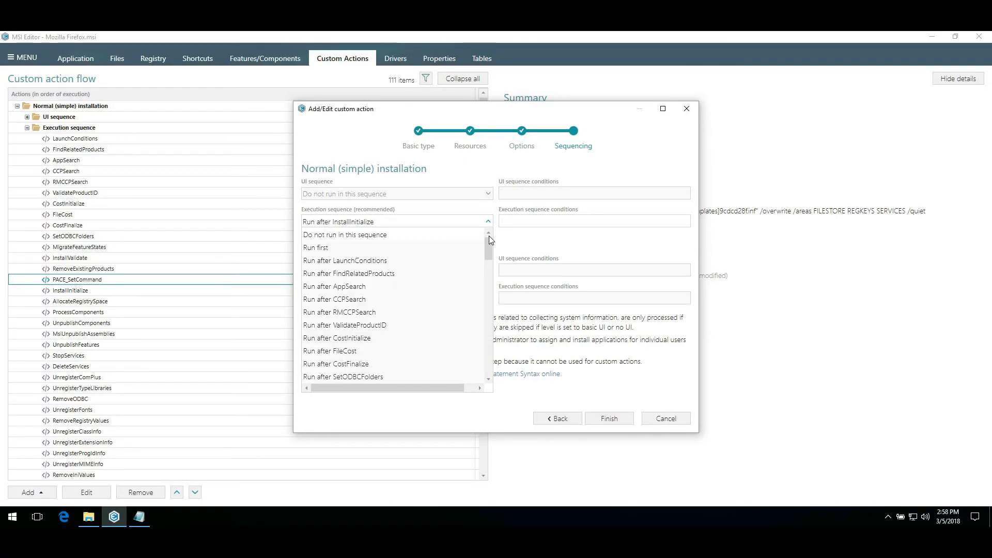
{"action": "left_click_drag", "start_coordinate": [488, 240], "coordinate": [487, 391]}
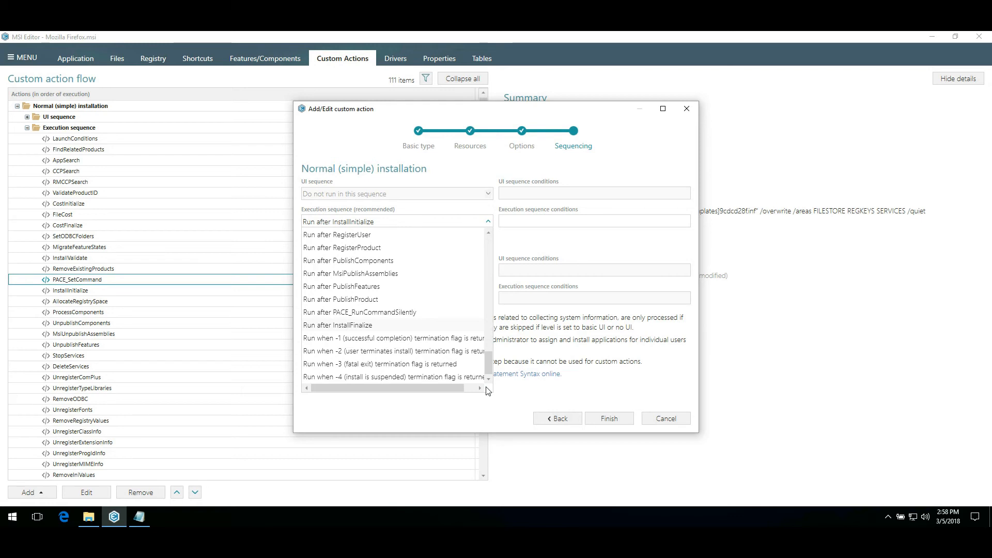
{"action": "left_click", "coordinate": [535, 256]}
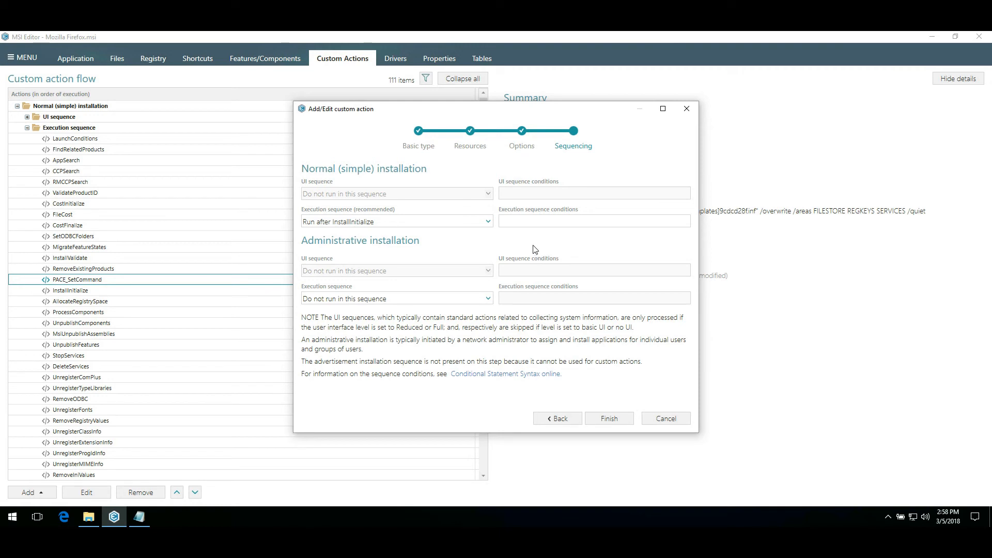
Step: Set the normal installation's execution sequence condition to NOT Installed OR REINSTALL="ALL" and finish adding the custom action
{"action": "left_click", "coordinate": [537, 221]}
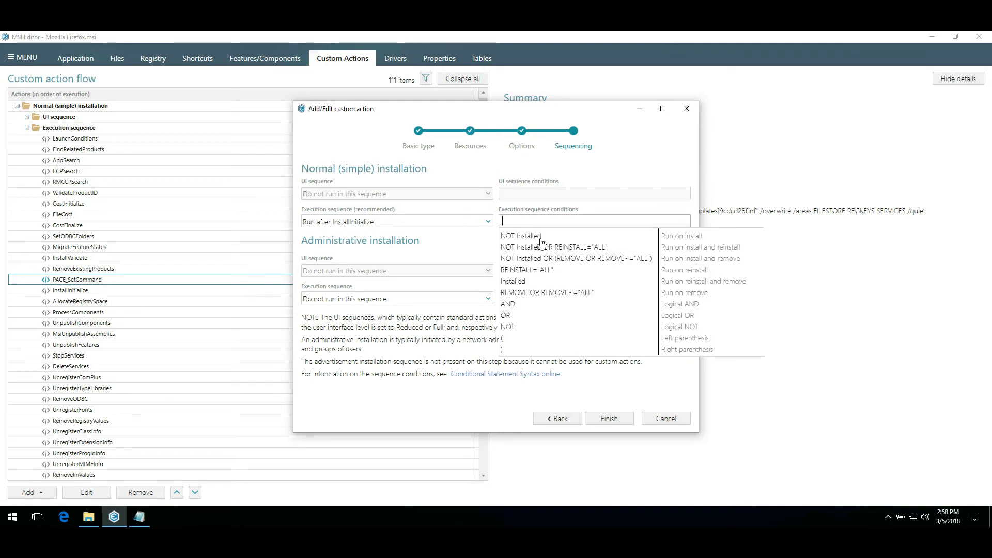
{"action": "left_click", "coordinate": [544, 248]}
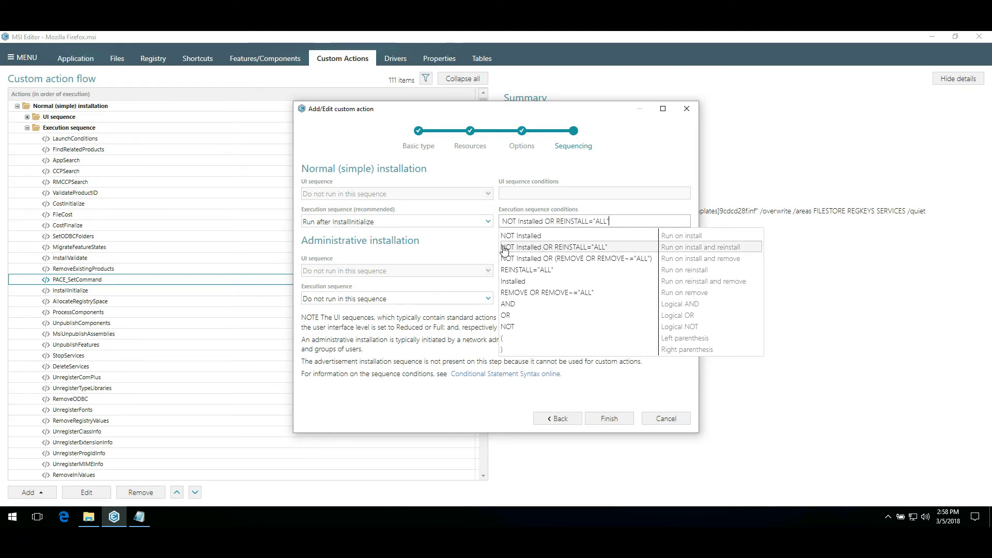
{"action": "left_click", "coordinate": [486, 249]}
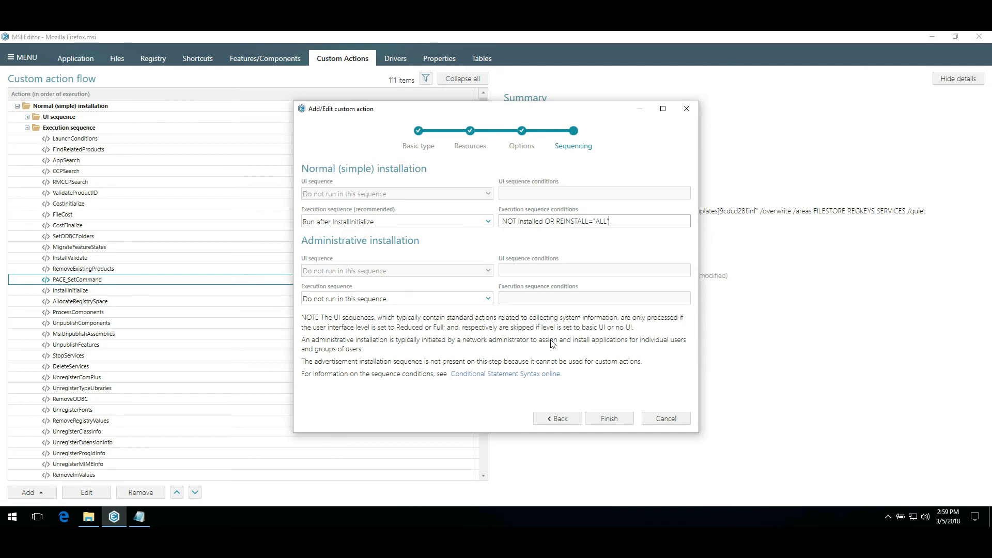
{"action": "left_click", "coordinate": [609, 420]}
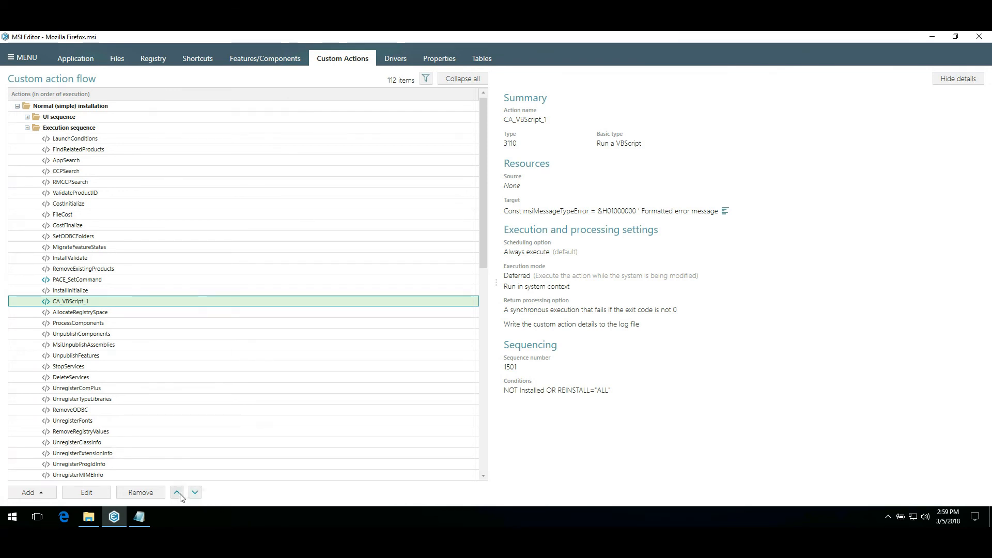
Step: View the positions CA_VBScript_1 can be moved to without moving it, and look over the other commands available for the action
{"action": "right_click", "coordinate": [91, 303]}
{"action": "left_click", "coordinate": [123, 324]}
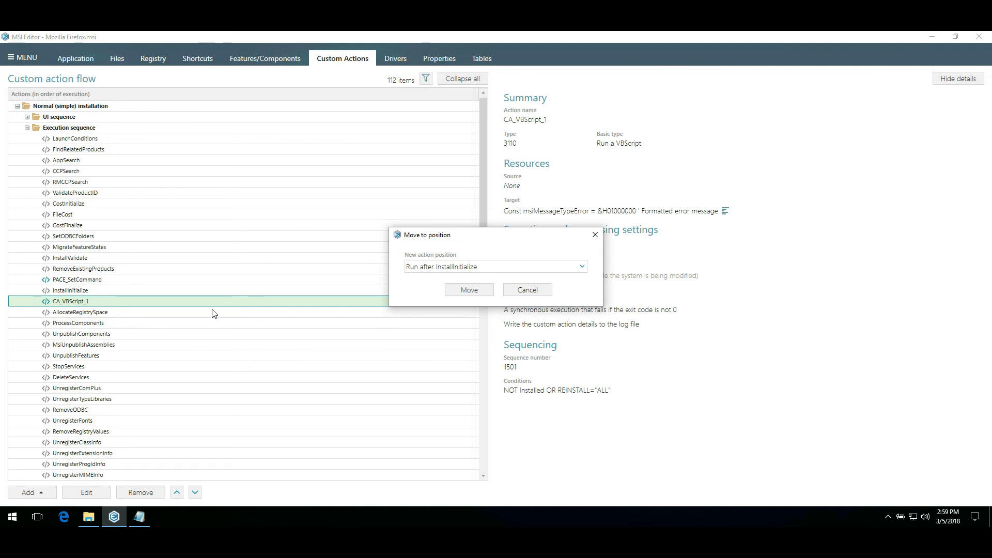
{"action": "left_click", "coordinate": [486, 267]}
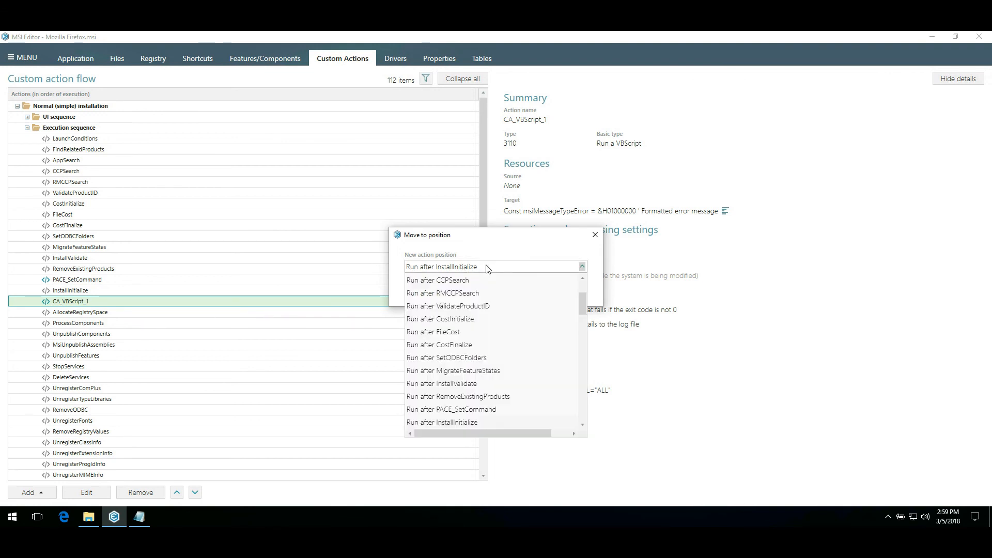
{"action": "left_click", "coordinate": [485, 267]}
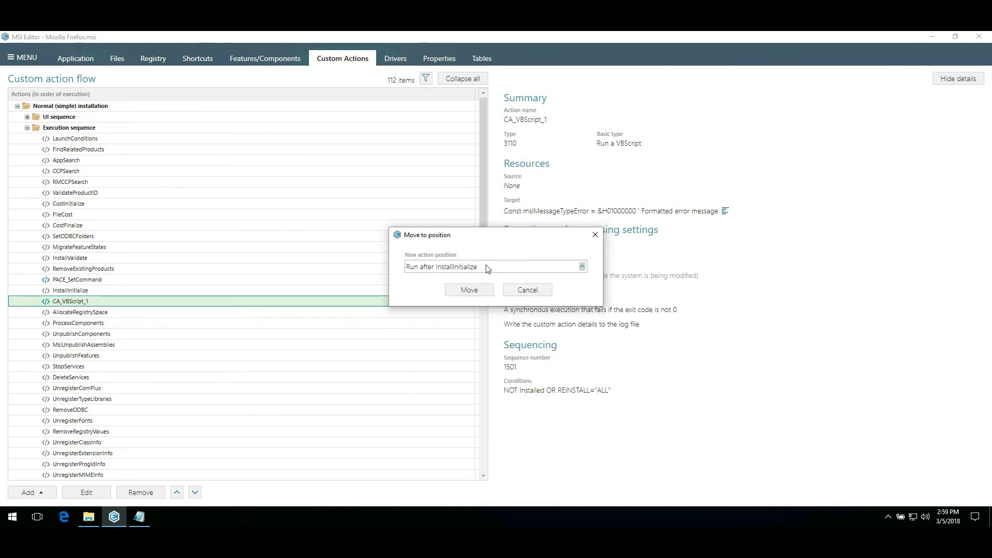
{"action": "left_click", "coordinate": [511, 288]}
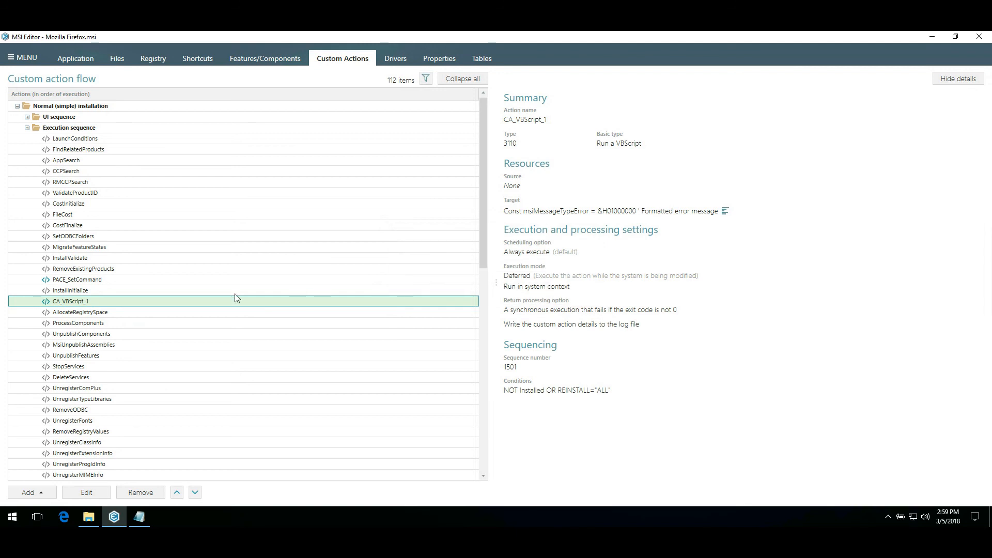
{"action": "right_click", "coordinate": [100, 301]}
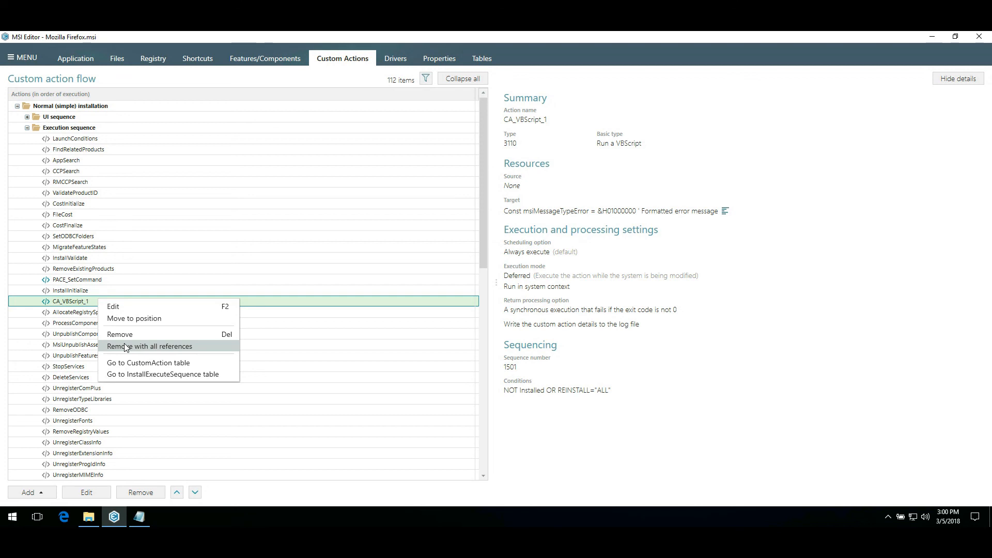
{"action": "left_click", "coordinate": [745, 488]}
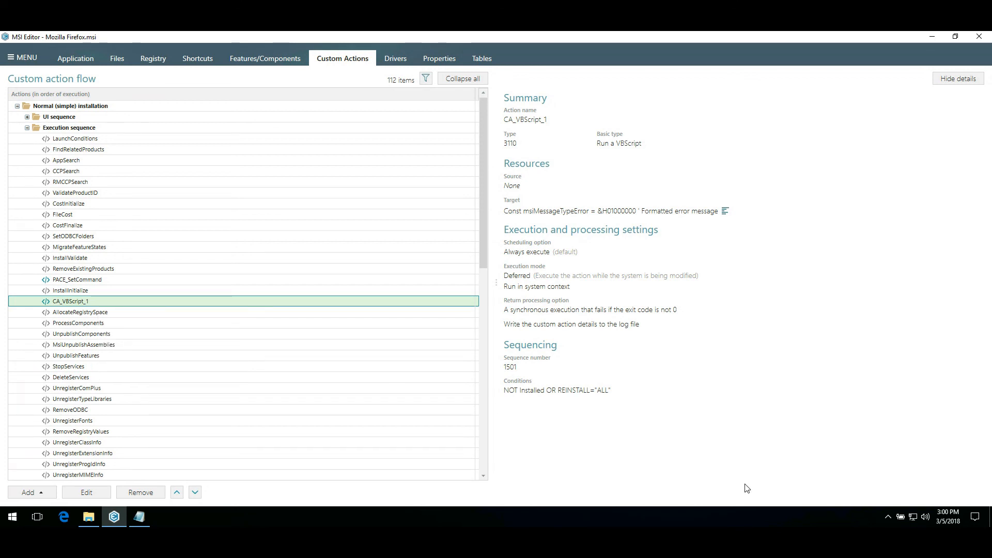